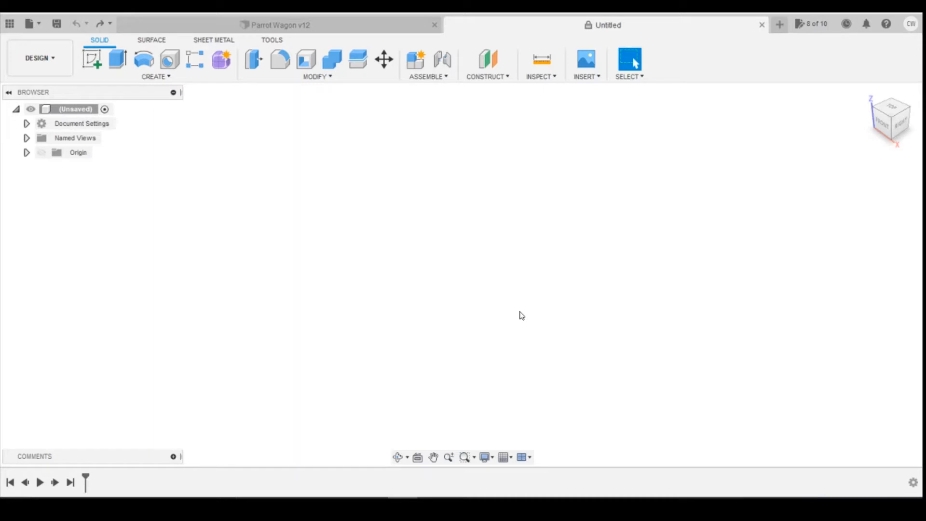
left_click(164, 76)
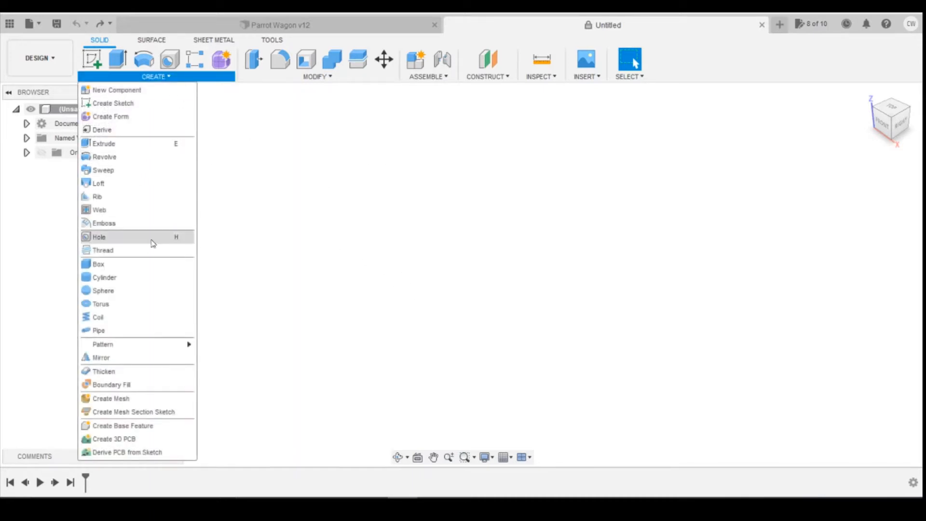
left_click(484, 227)
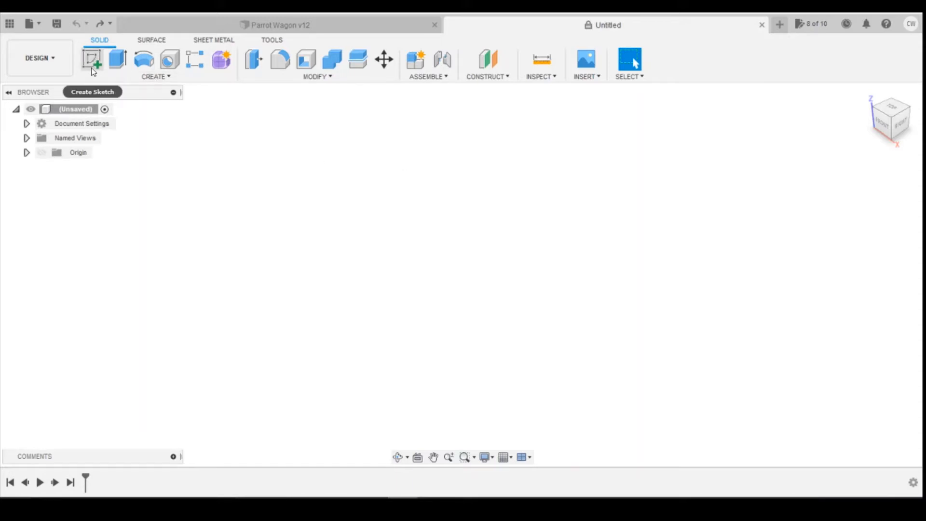
Step: Assign Shift+C as the custom keyboard shortcut for the Create Sketch command
left_click(105, 79)
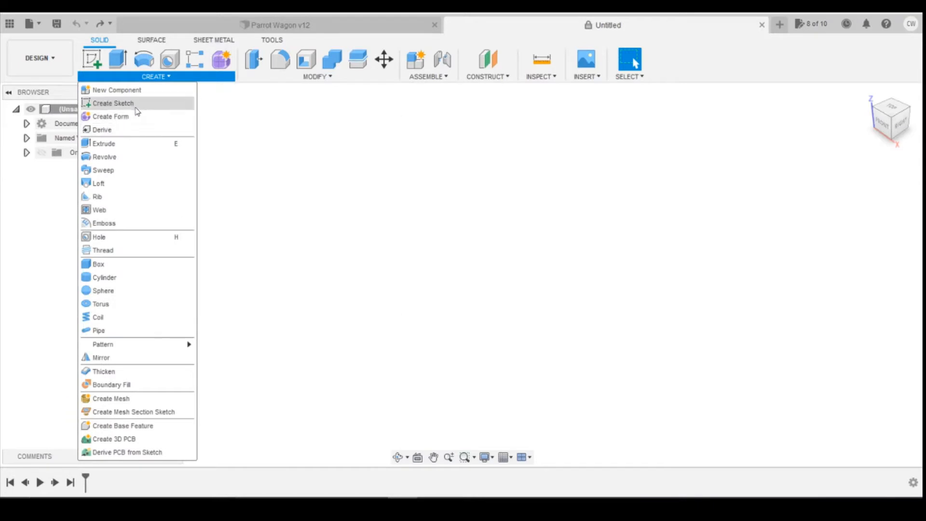
left_click(188, 104)
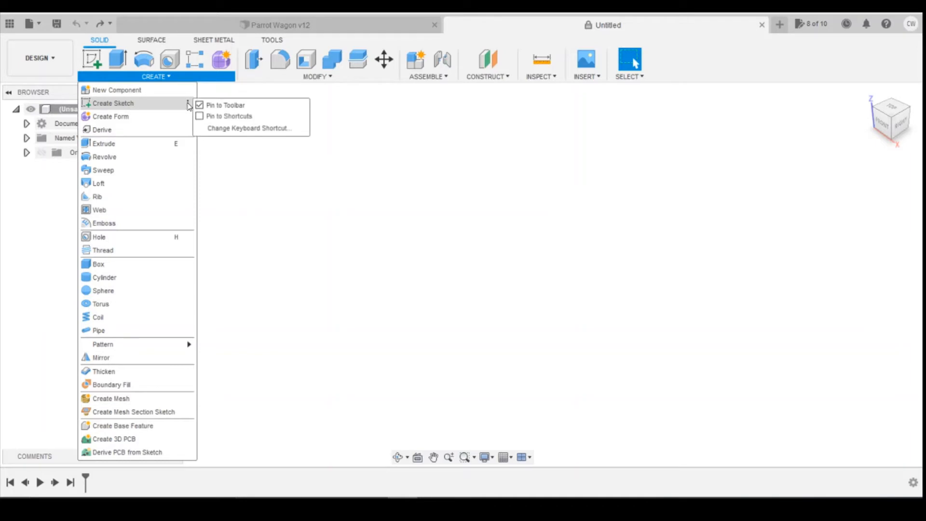
left_click(250, 129)
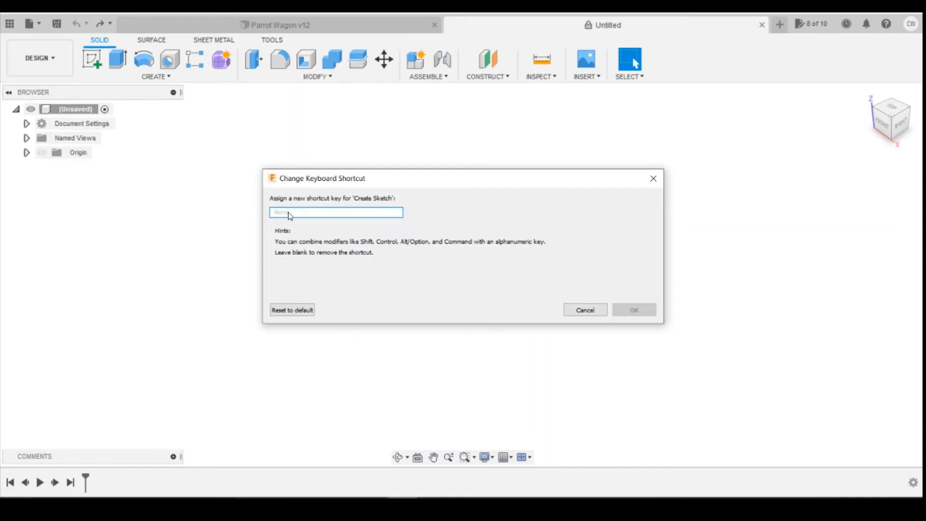
key("shift+c")
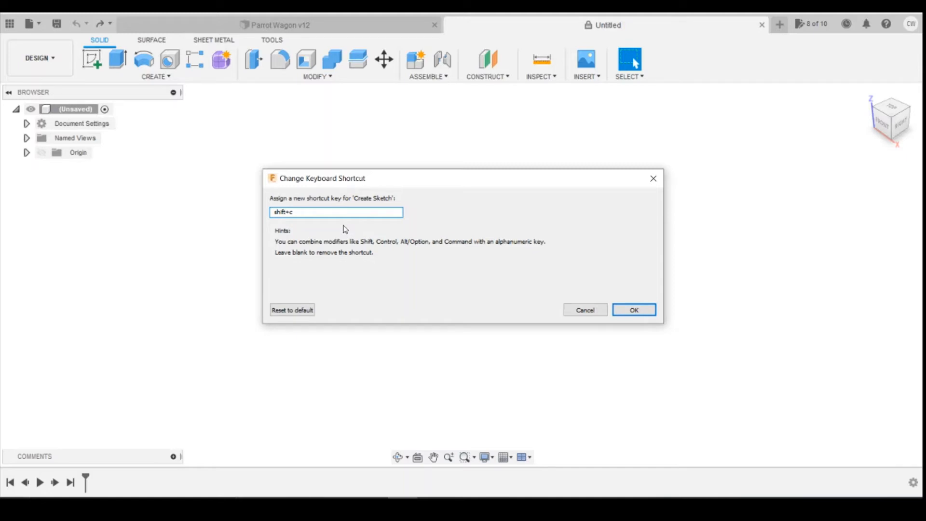
left_click(639, 313)
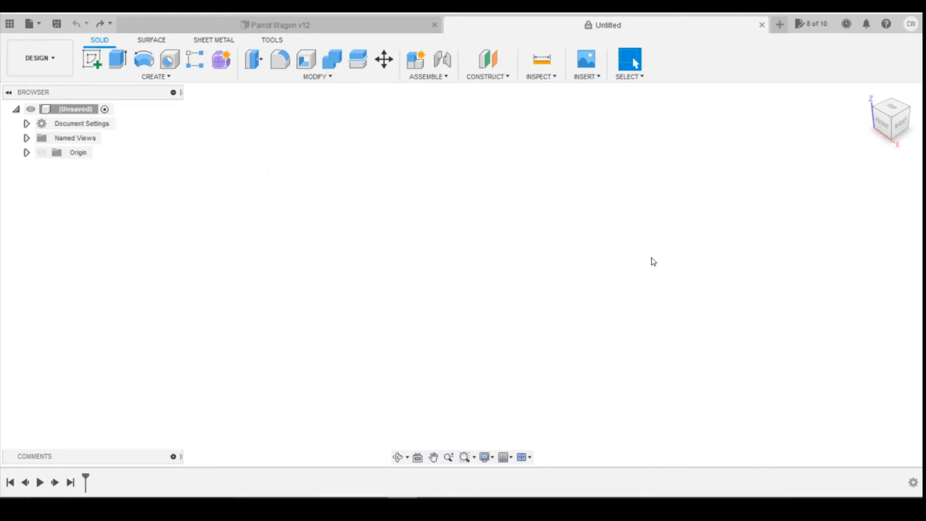
left_click(126, 77)
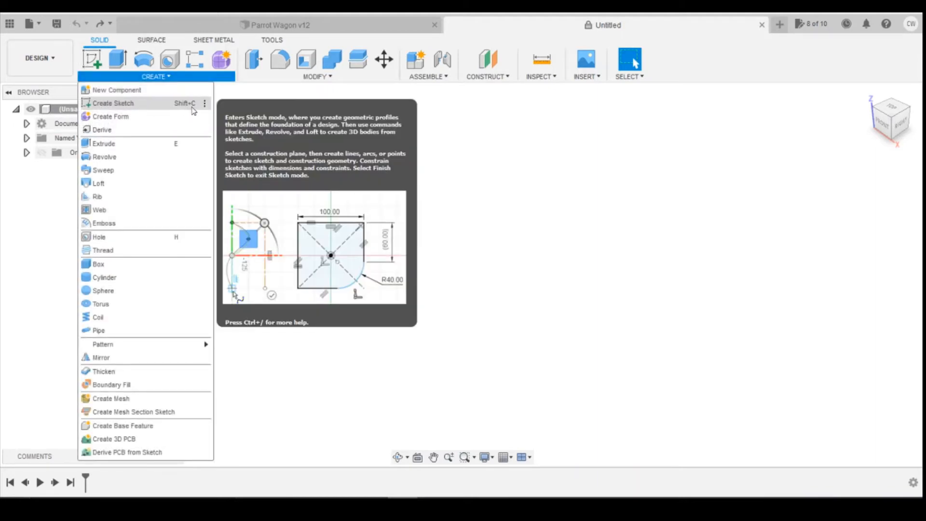
left_click(763, 352)
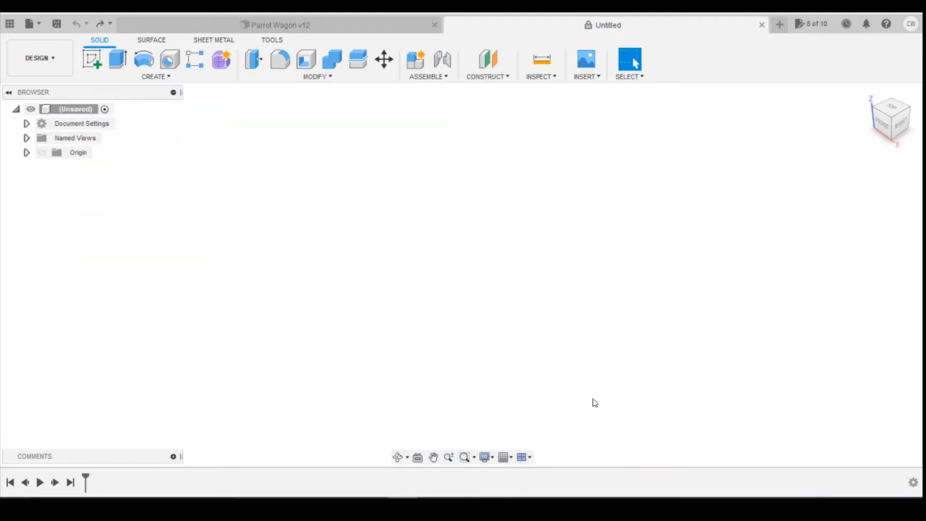
Step: Start a sketch on the front plane
left_click(492, 264)
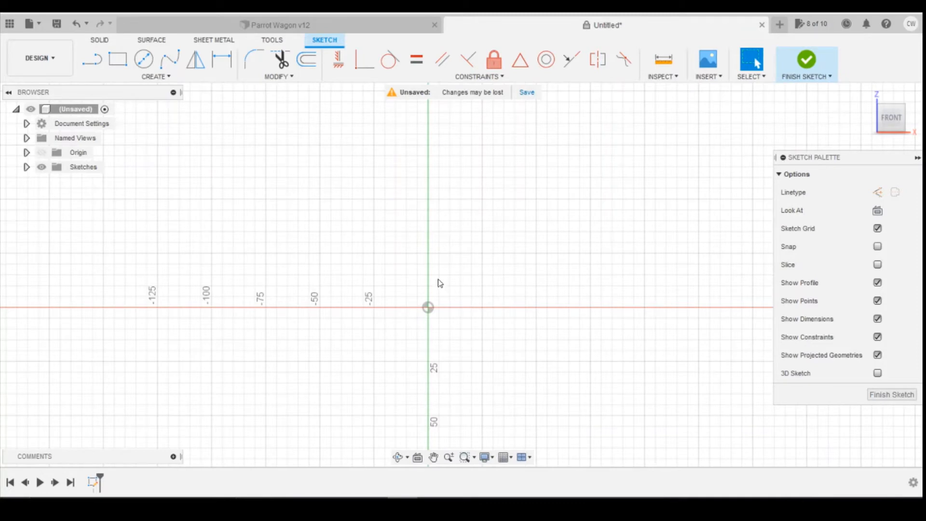
Step: Sketch a closed four-sided line profile from the origin, about 67 mm wide, with a vertical first side and a slanted closing side
key("l")
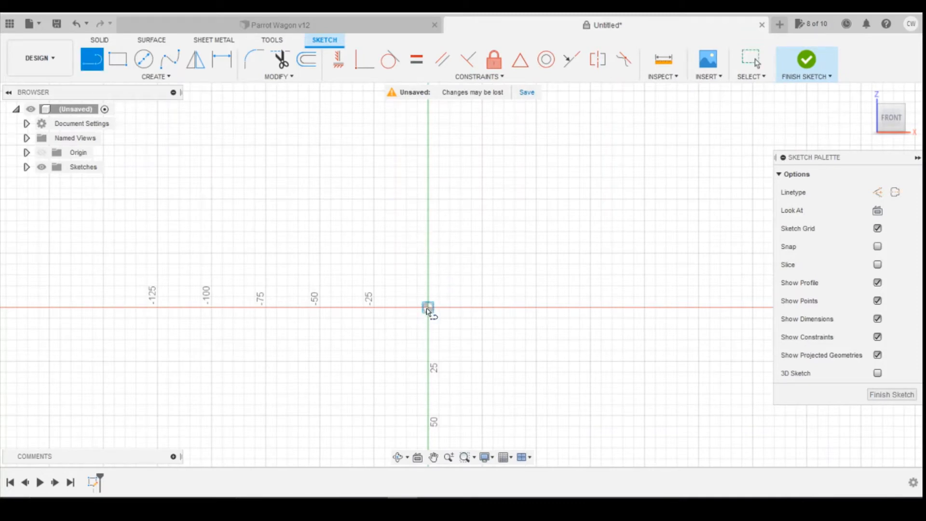
left_click_drag(428, 308, 575, 165)
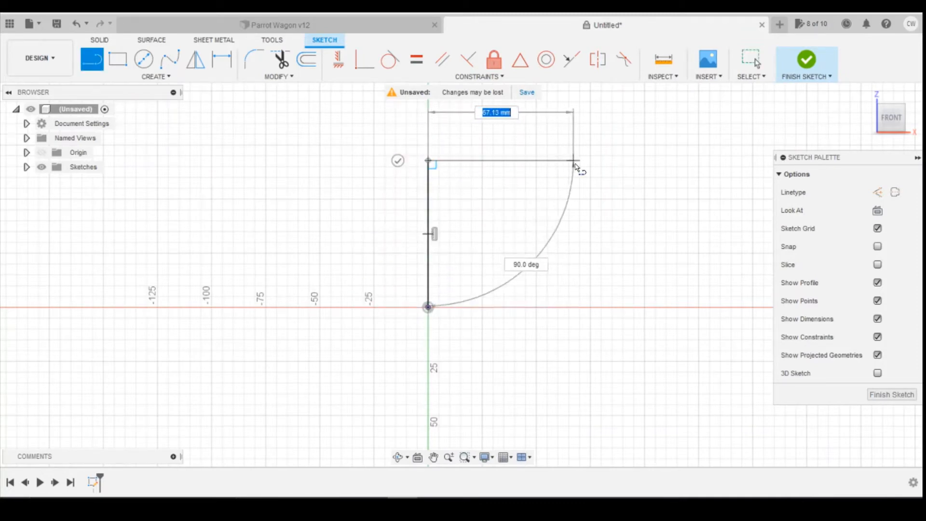
left_click(576, 161)
left_click(576, 270)
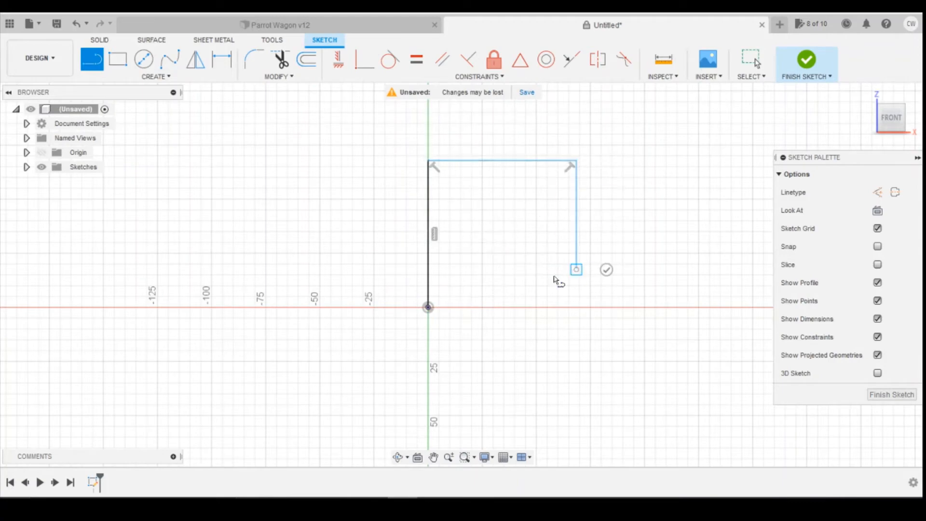
left_click(428, 307)
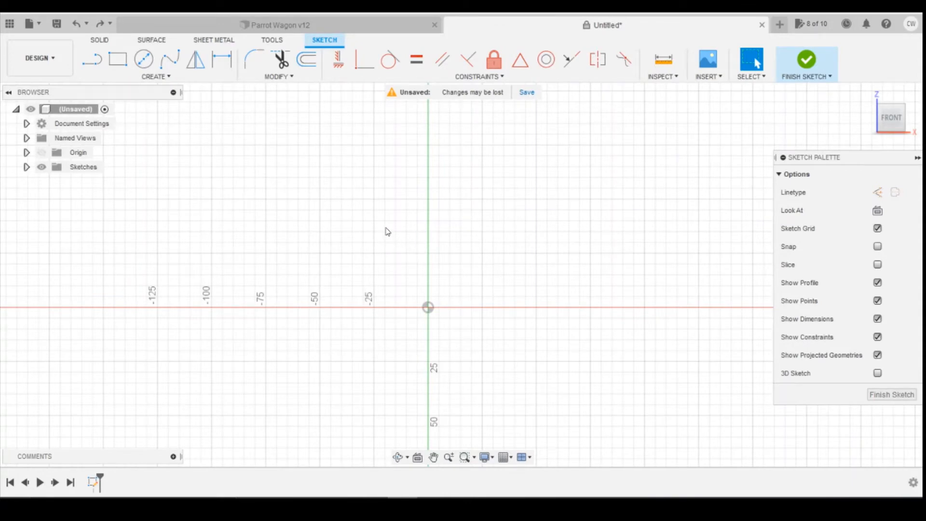
Step: Sketch a two-point rectangle with its lower-left corner at the origin
key("r")
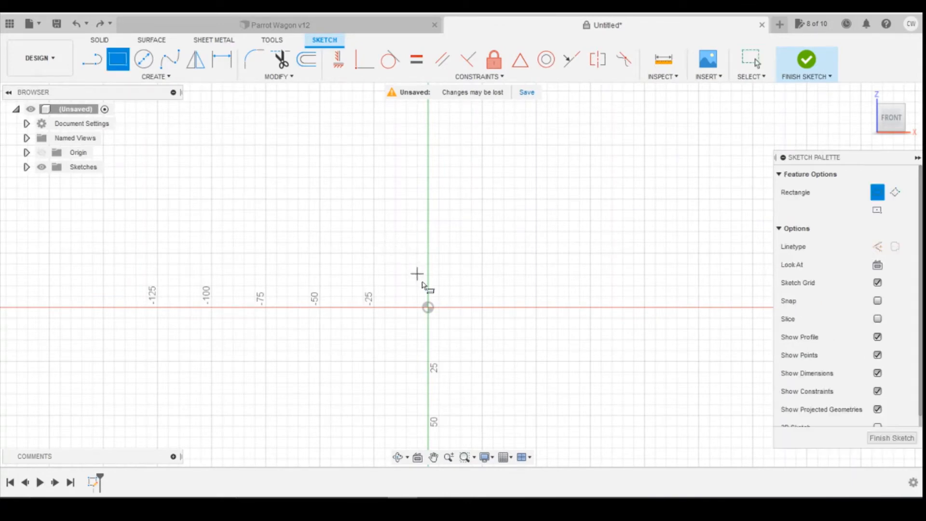
left_click(428, 307)
left_click(667, 168)
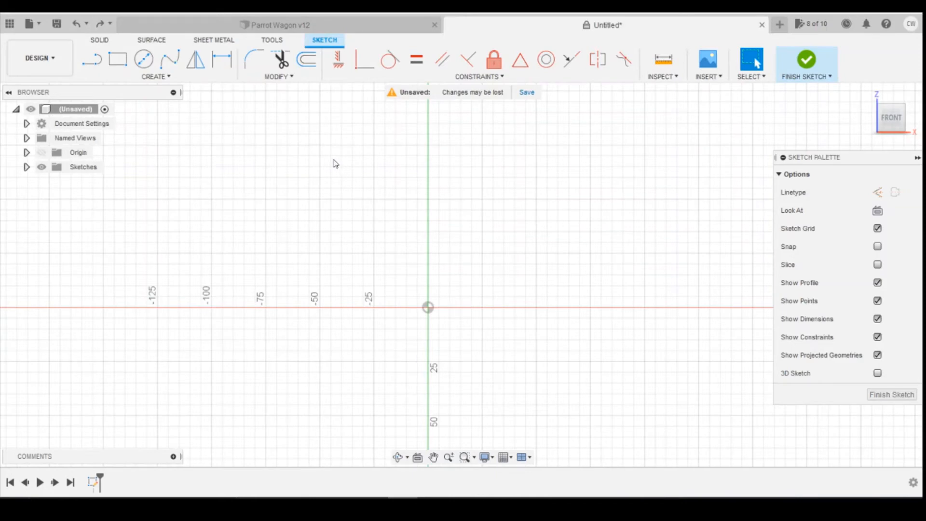
Step: Sketch a center-diameter circle at the origin with a radius of about 51 mm
key("c")
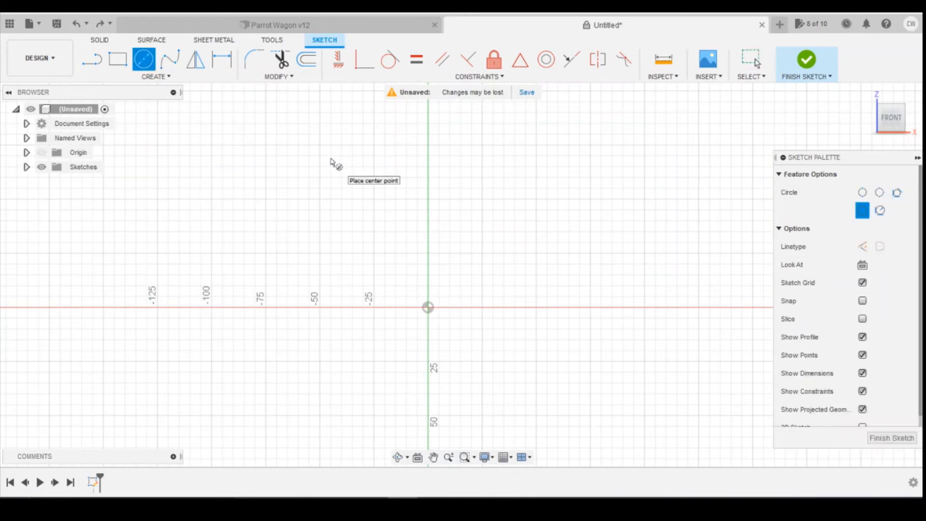
left_click(428, 307)
left_click(531, 345)
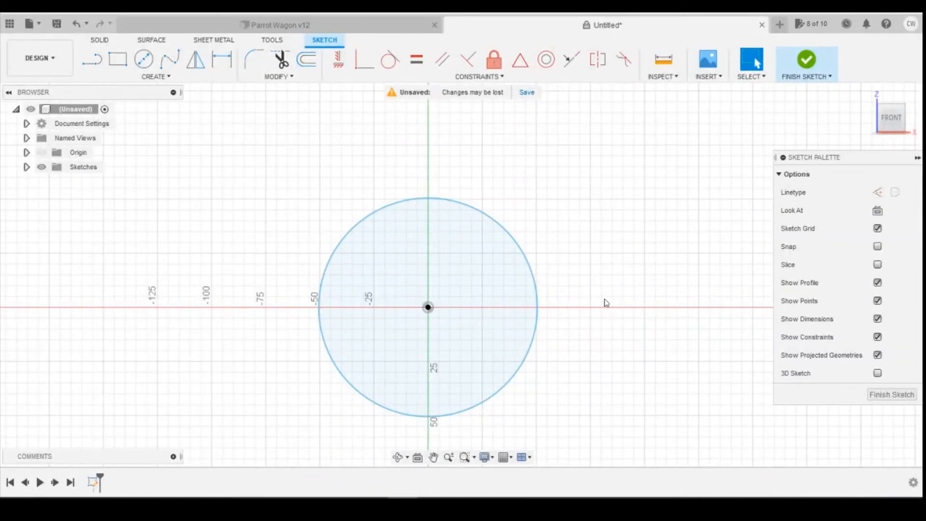
Step: Offset the circle outward by 11.11 mm
left_click(533, 278)
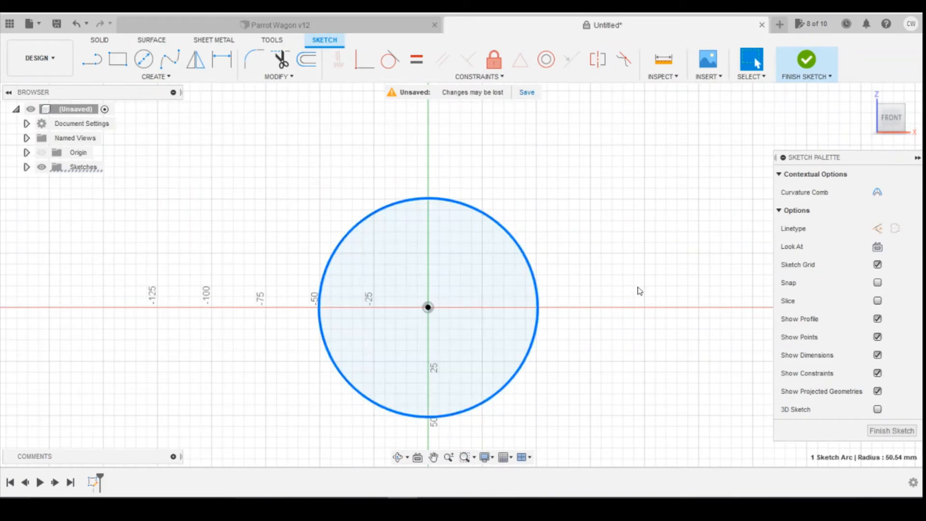
key("o")
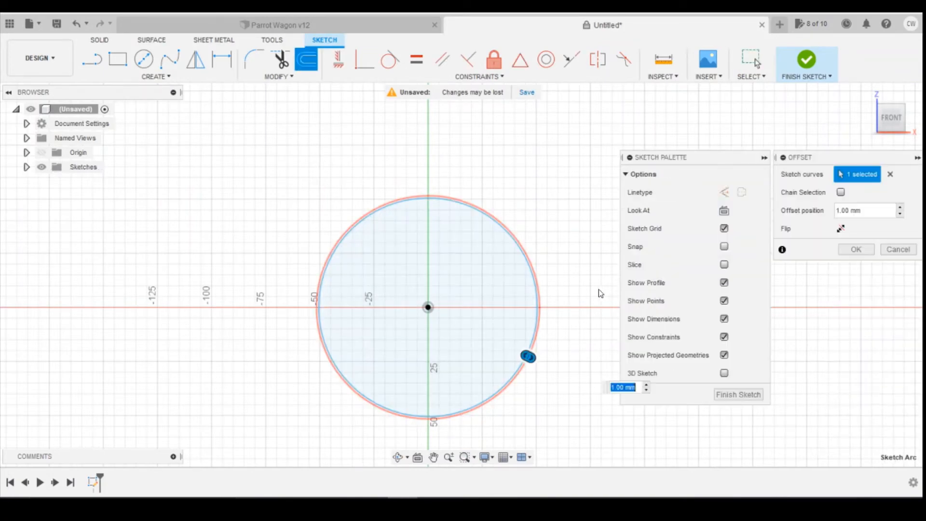
left_click_drag(529, 357, 548, 366)
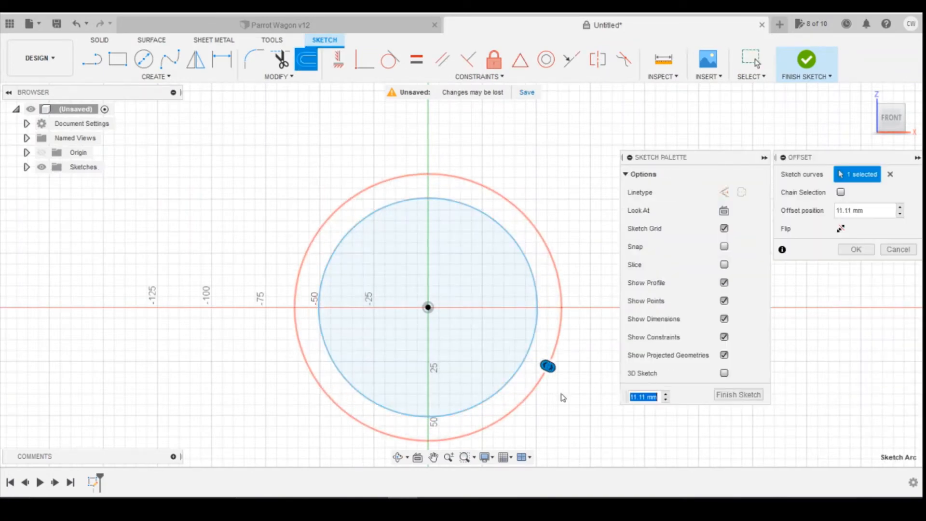
left_click(842, 248)
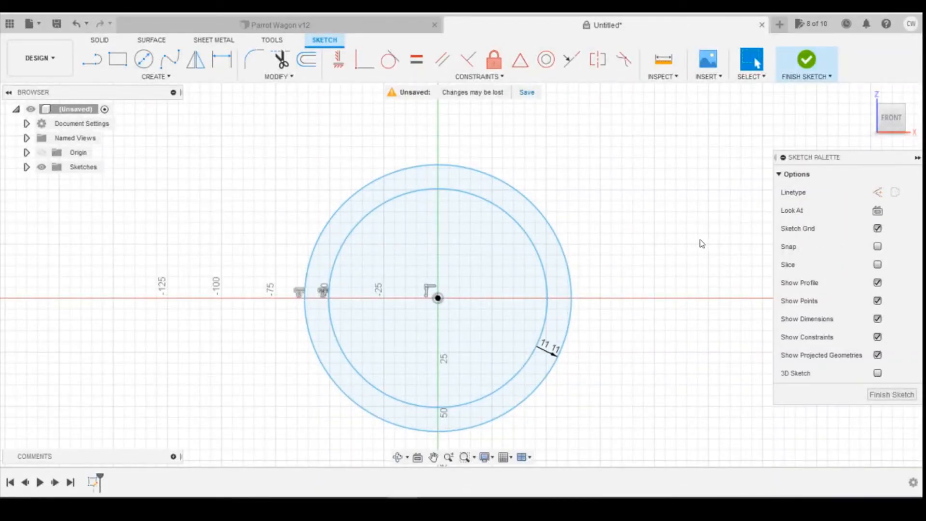
Step: Extrude the ring profile between the two circles by -70 mm as a new body
key("e")
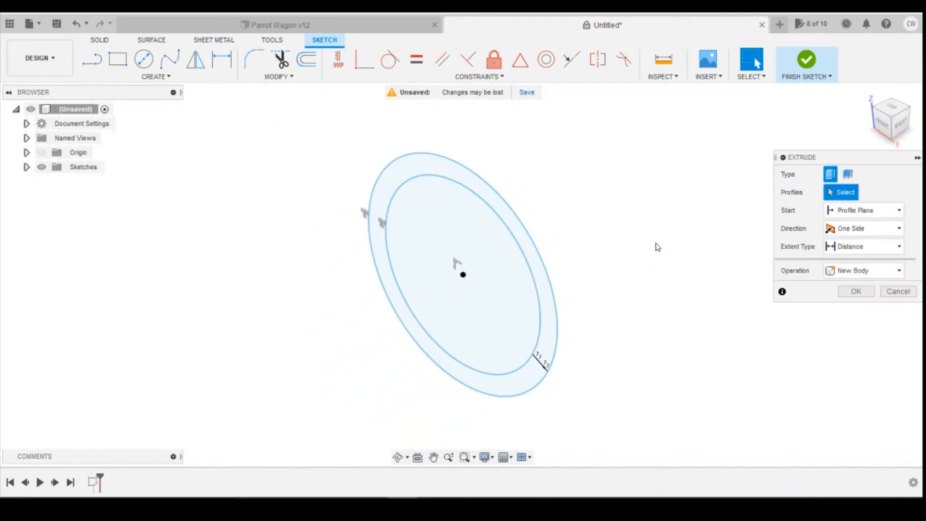
left_click(461, 182)
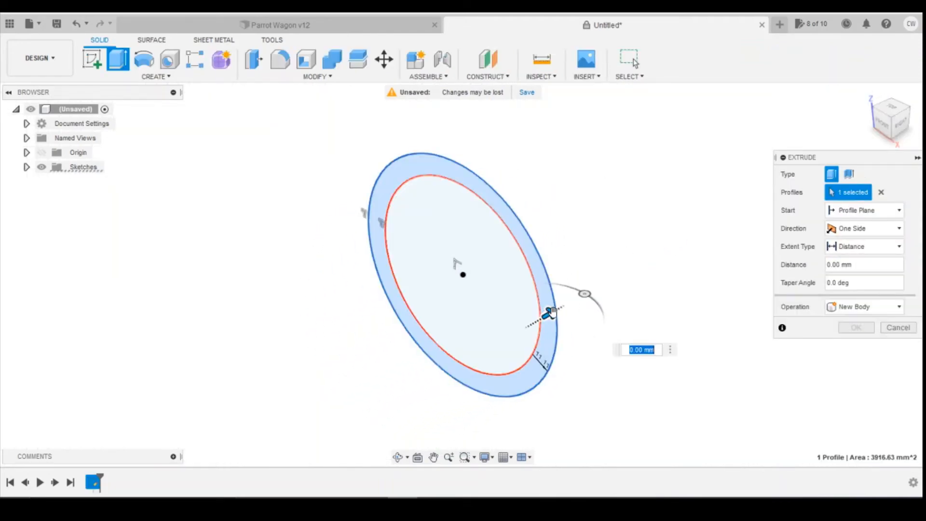
left_click_drag(548, 314, 424, 386)
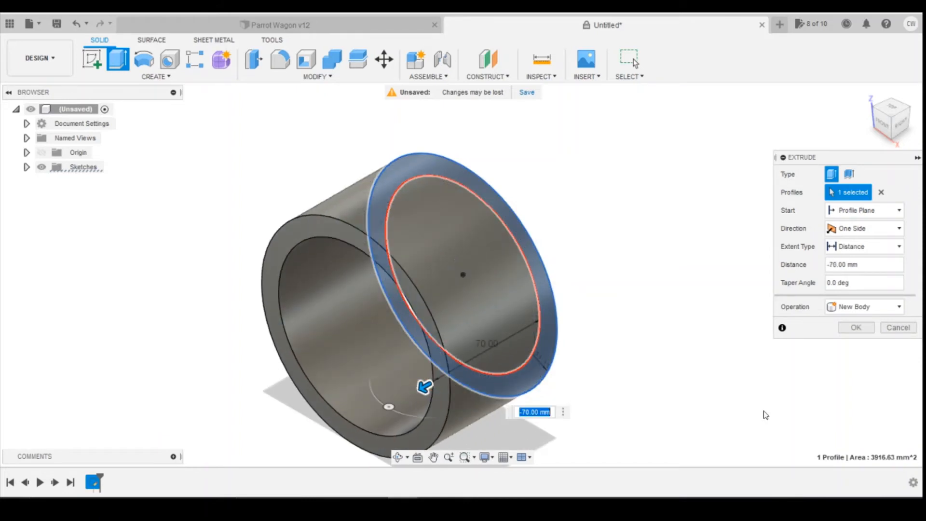
left_click(856, 328)
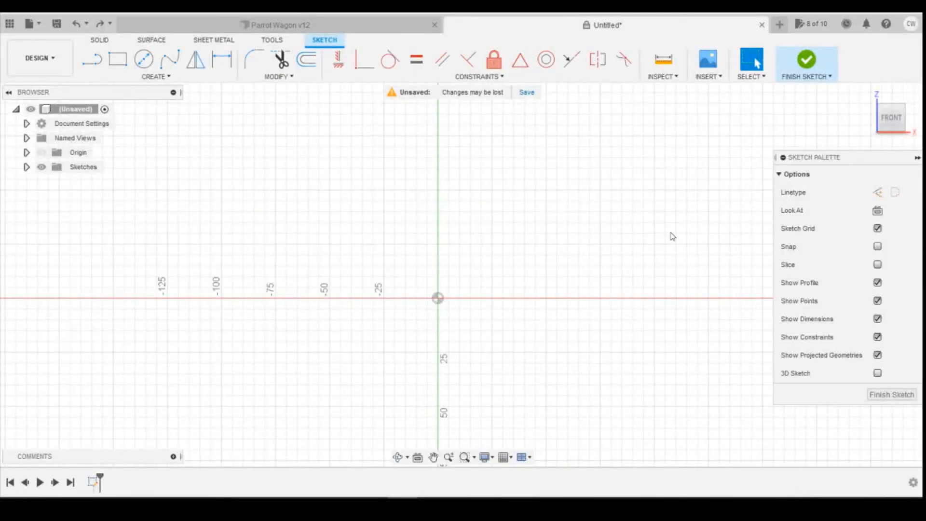
Step: Sketch a horizontal line from the origin along the positive X axis and a slanted line rising outward from its end
key("l")
left_click(438, 298)
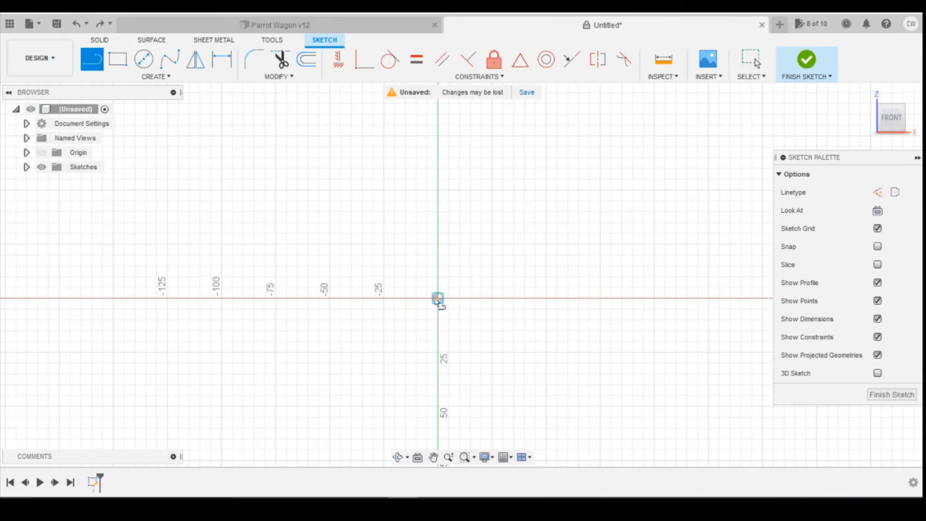
left_click(614, 298)
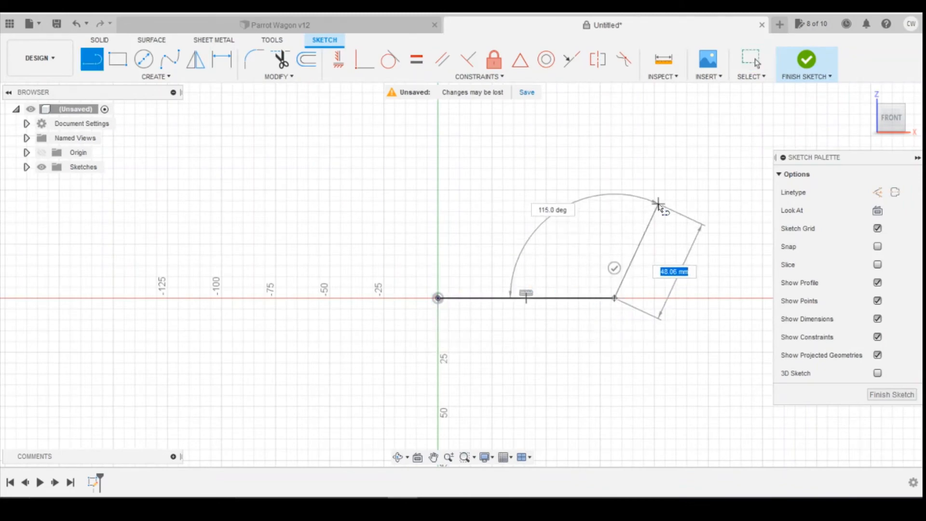
key("Escape")
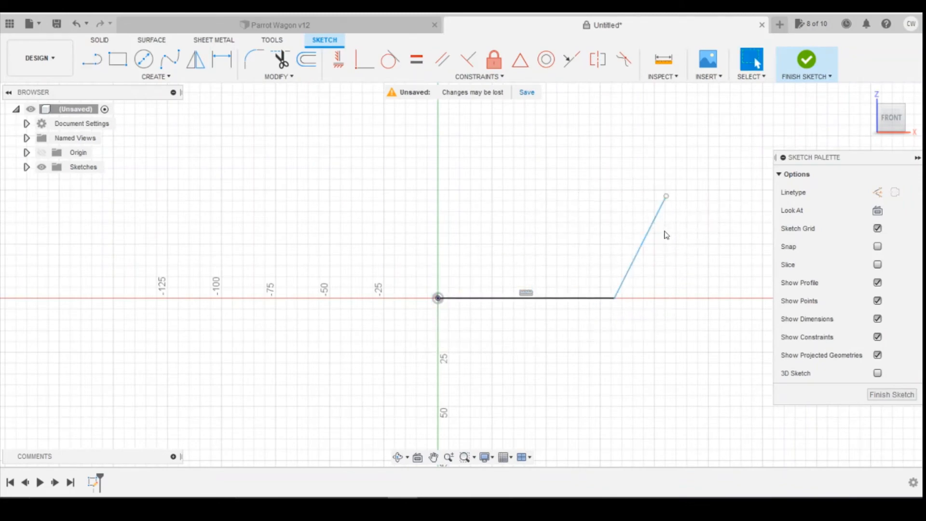
Step: Close the profile with a horizontal line about 97 mm long from the slanted line and a line down to the origin, and trim the slanted line's overhang
left_click(649, 228)
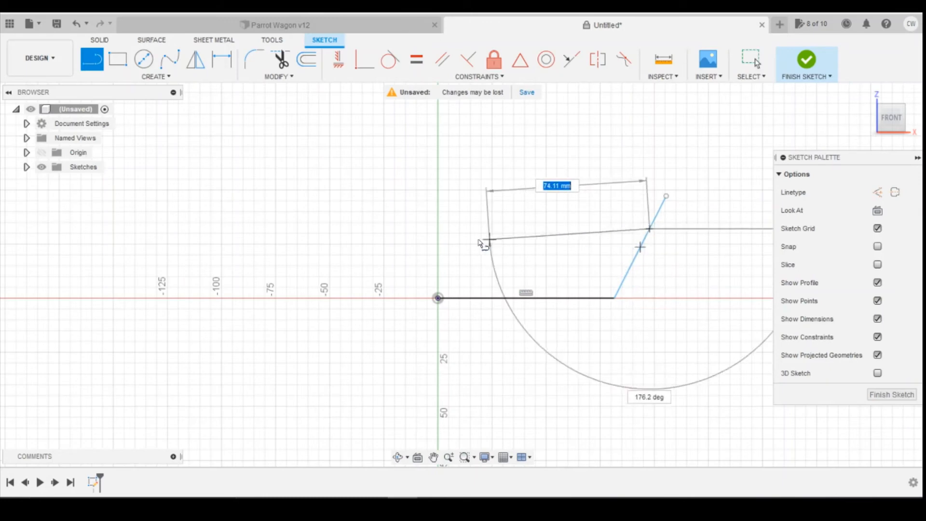
left_click(438, 228)
left_click(438, 298)
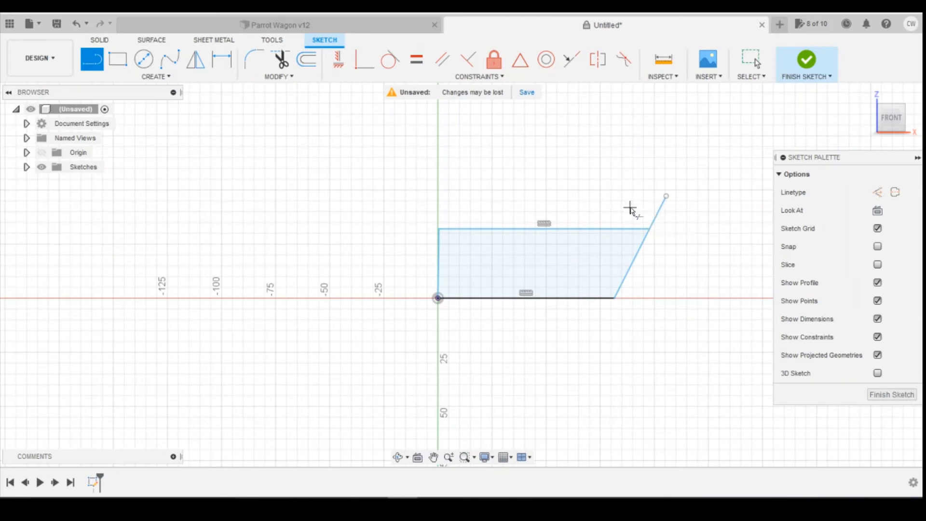
key("t")
left_click(691, 231)
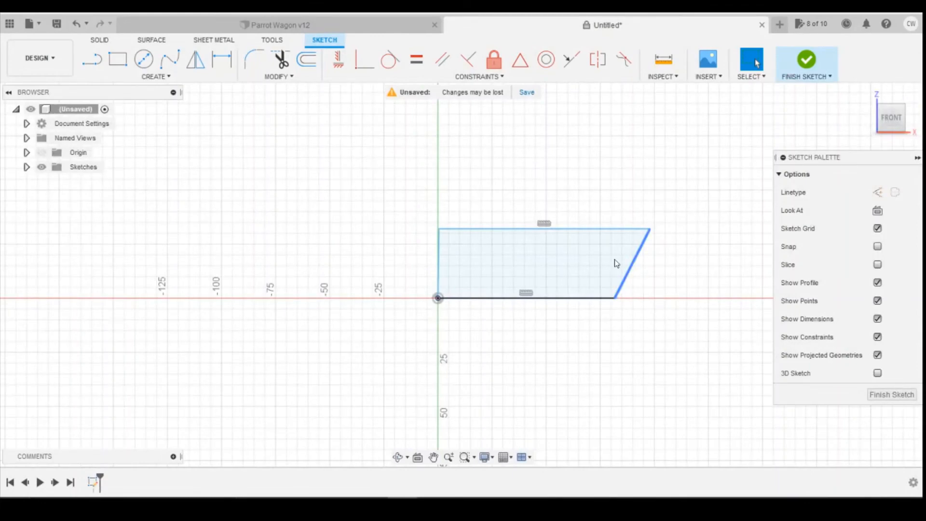
Step: Dimension the length of the profile's upper horizontal line, placing the dimension above it
key("d")
left_click(591, 223)
left_click(591, 160)
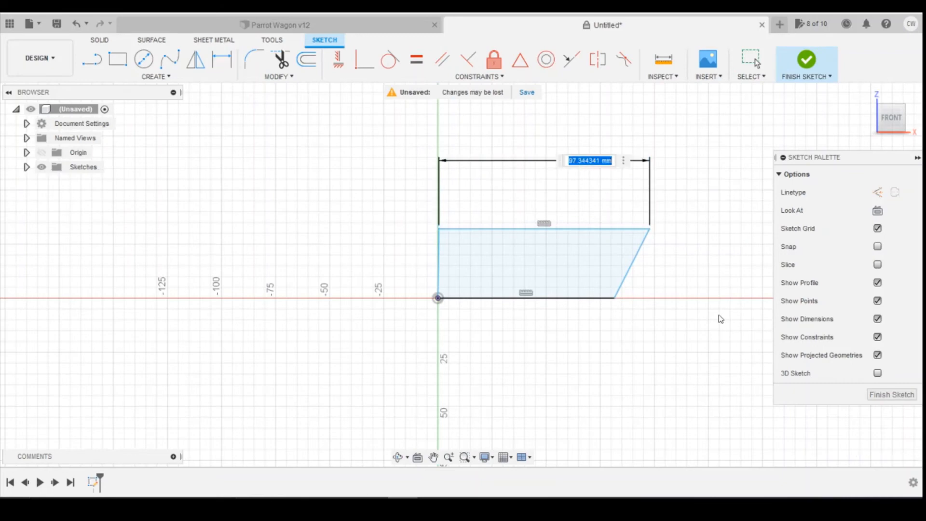
key("Escape")
Step: Dimension the angle between the profile's upper horizontal line and the slanted line, placing the dimension inside the profile
key("d")
left_click(615, 230)
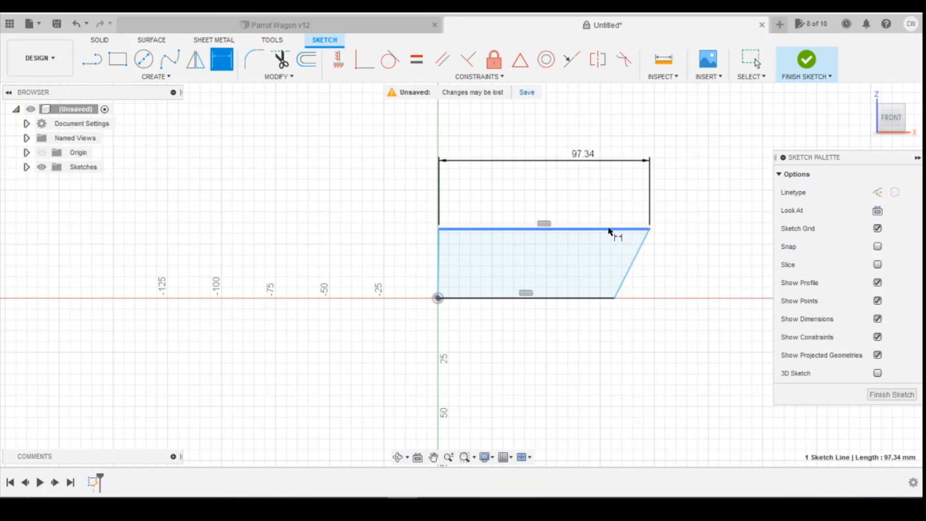
left_click(636, 259)
left_click(619, 255)
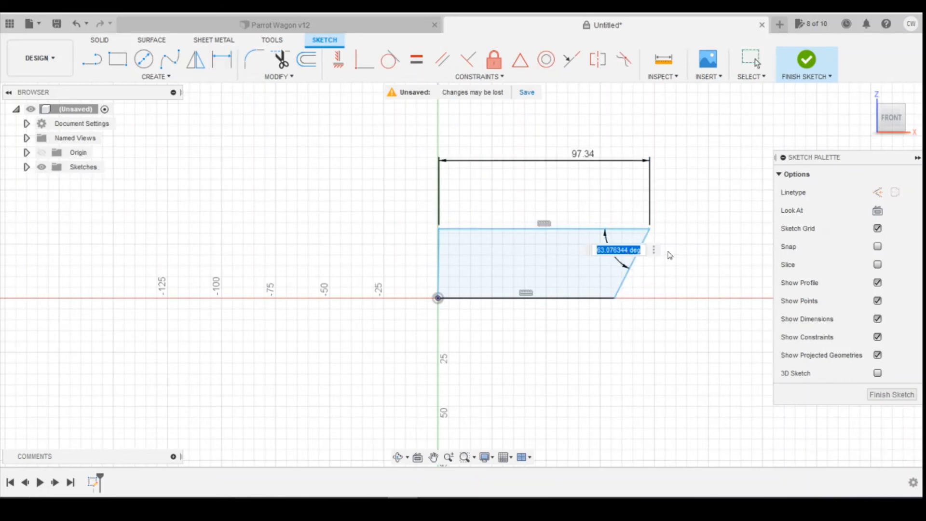
key("Return")
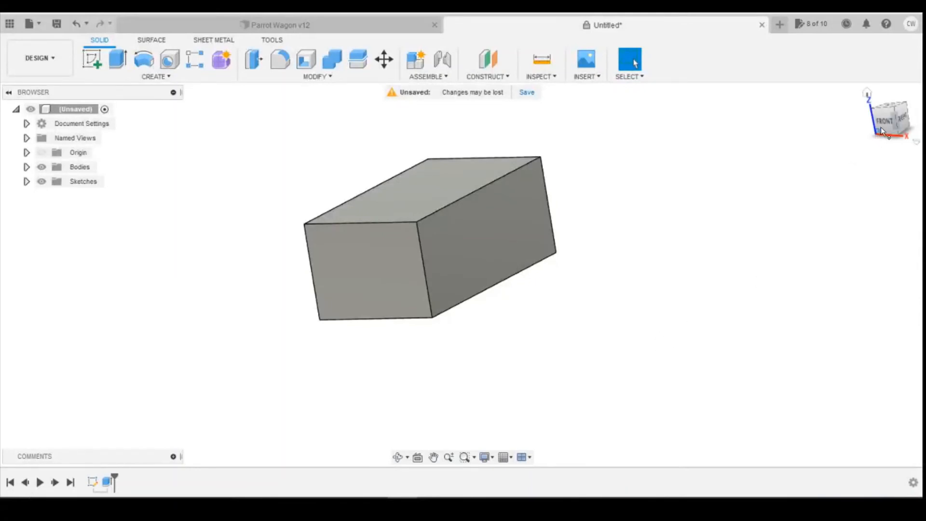
Step: Try moving the solid body by -20 mm along X with Move/Copy and rotating it with the manipulator
middle_click_drag(464, 271, 590, 192, "shift")
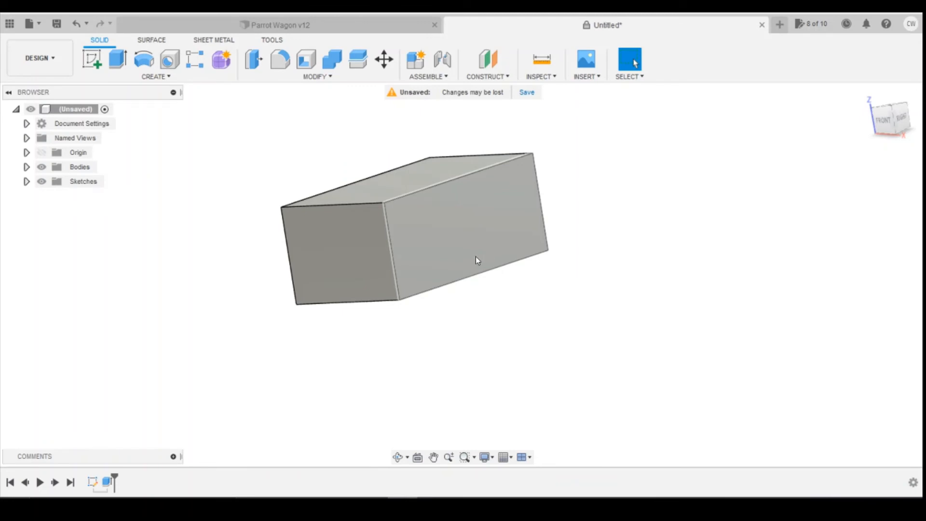
key("m")
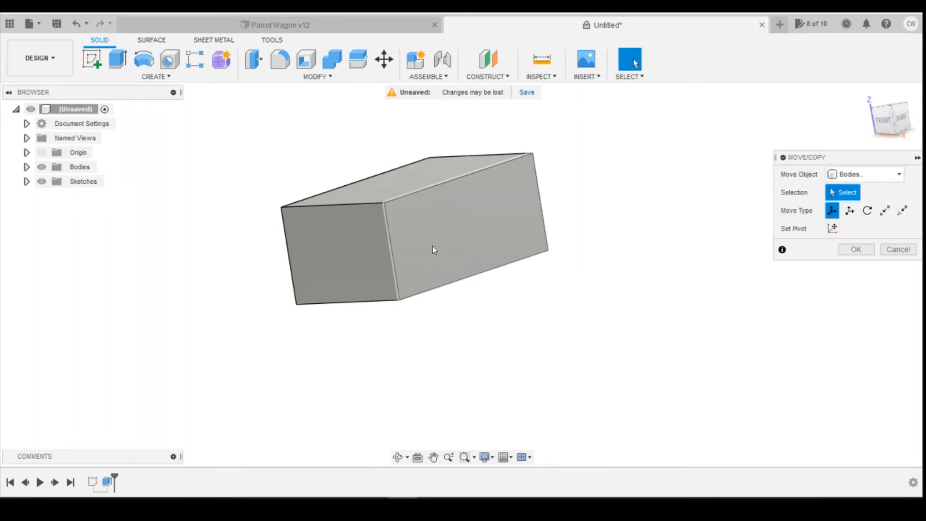
left_click(386, 204)
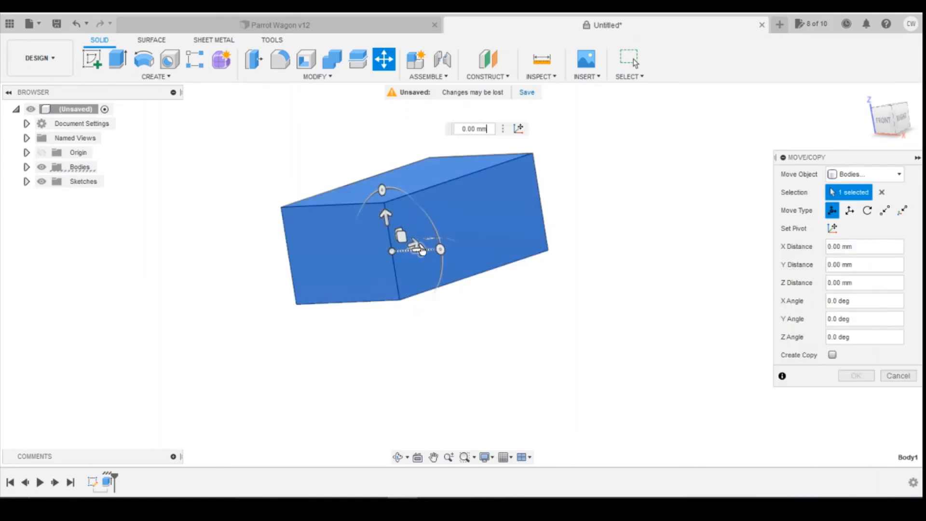
left_click_drag(418, 248, 378, 251)
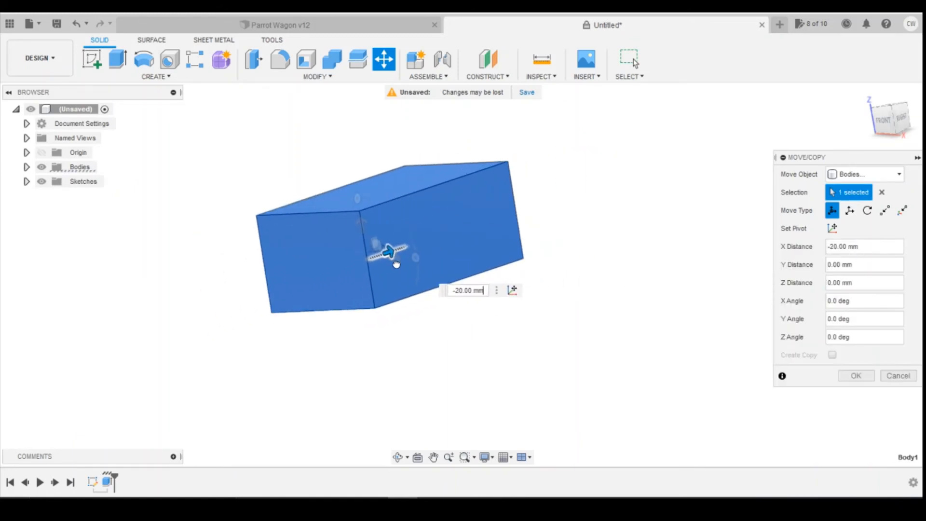
left_click_drag(357, 199, 358, 227)
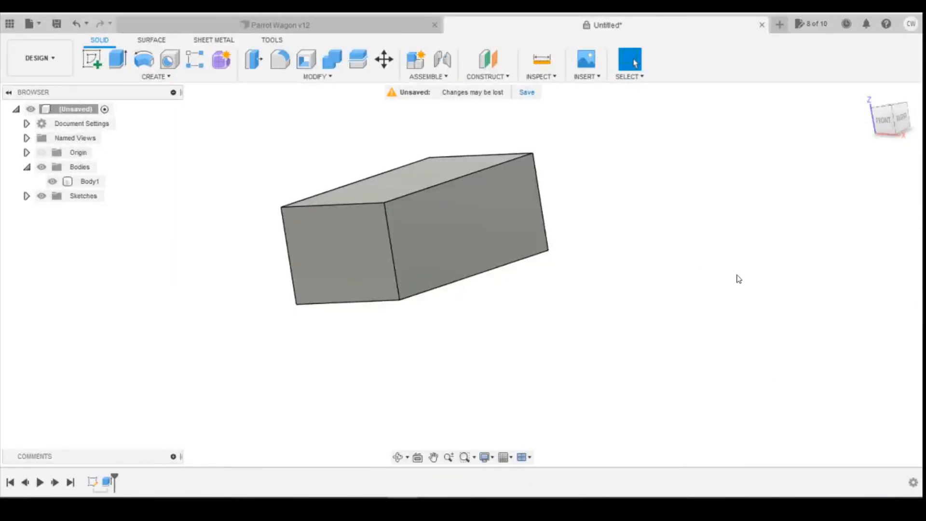
Step: Hide the solid body using its selected side face and make the body visible again
left_click(92, 181)
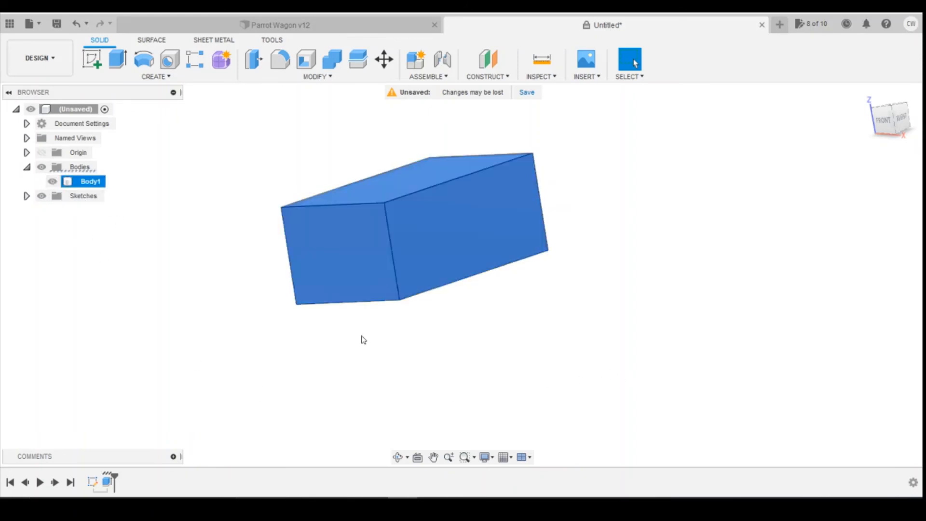
left_click(592, 320)
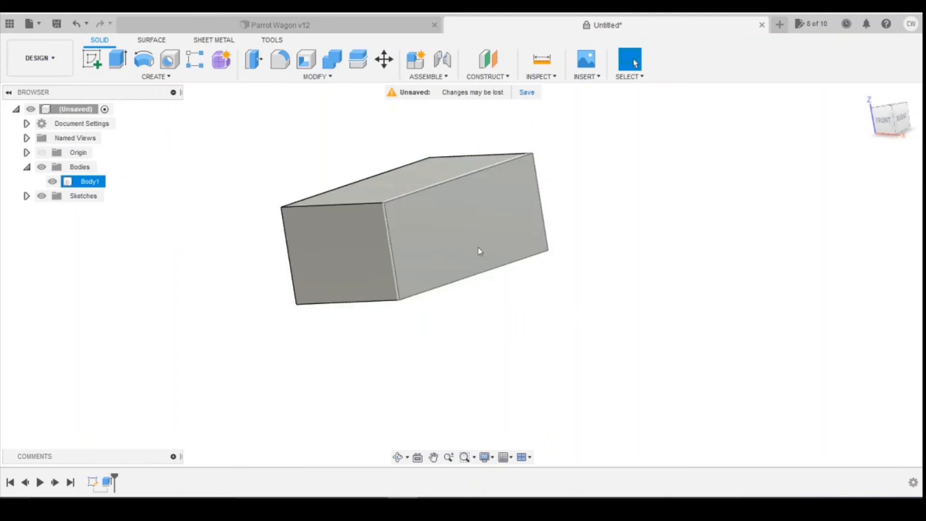
left_click(493, 242)
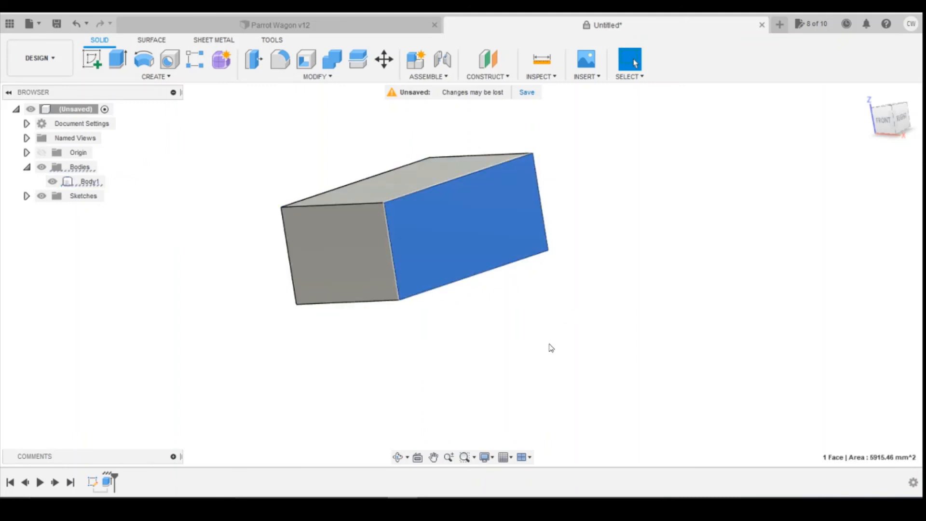
key("v")
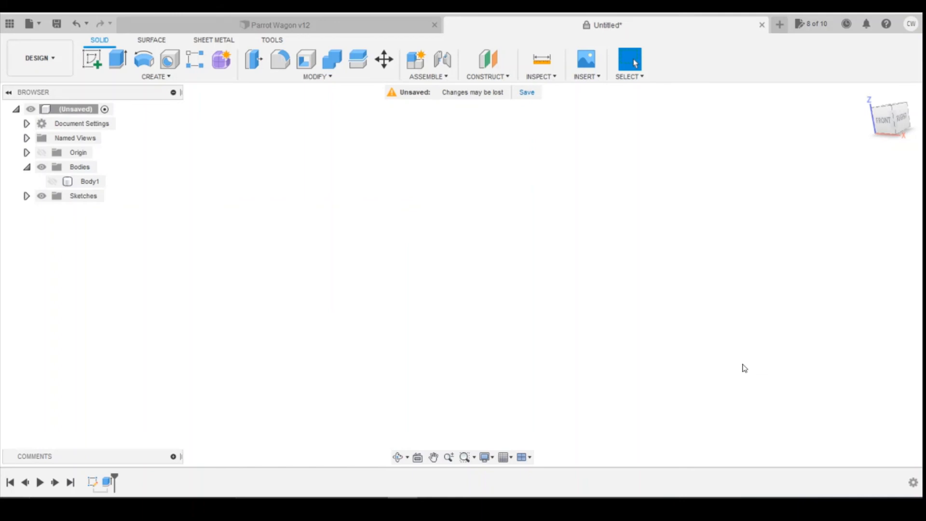
left_click(87, 182)
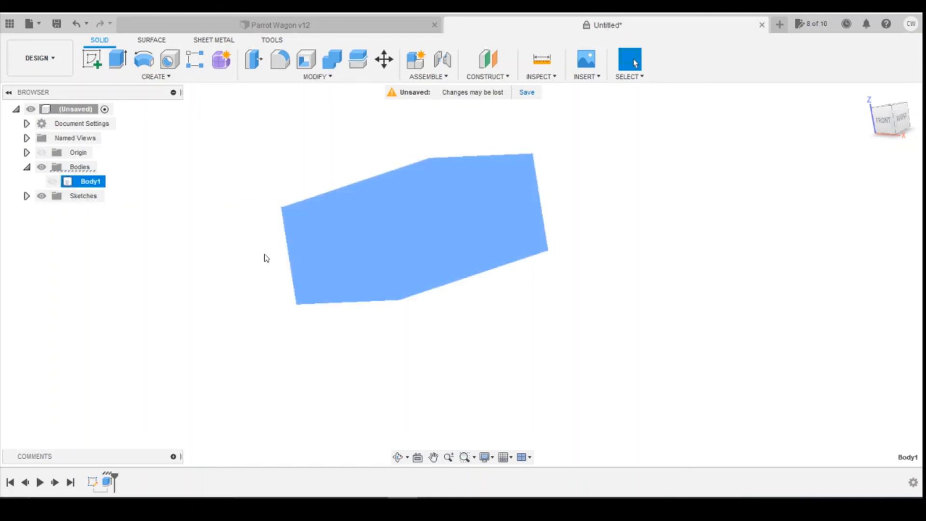
key("v")
left_click(726, 353)
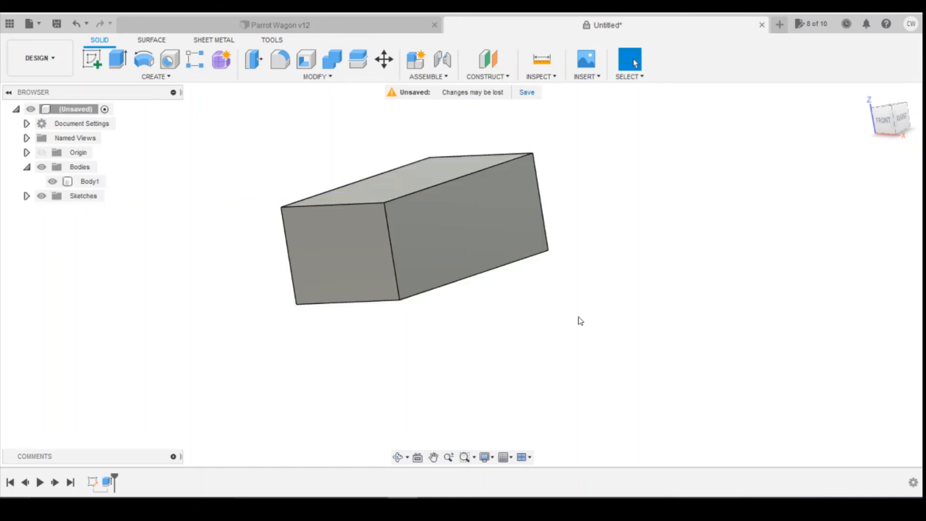
Step: Toggle the solid body's visibility off and back on once more
left_click(492, 246)
key("v")
left_click(635, 343)
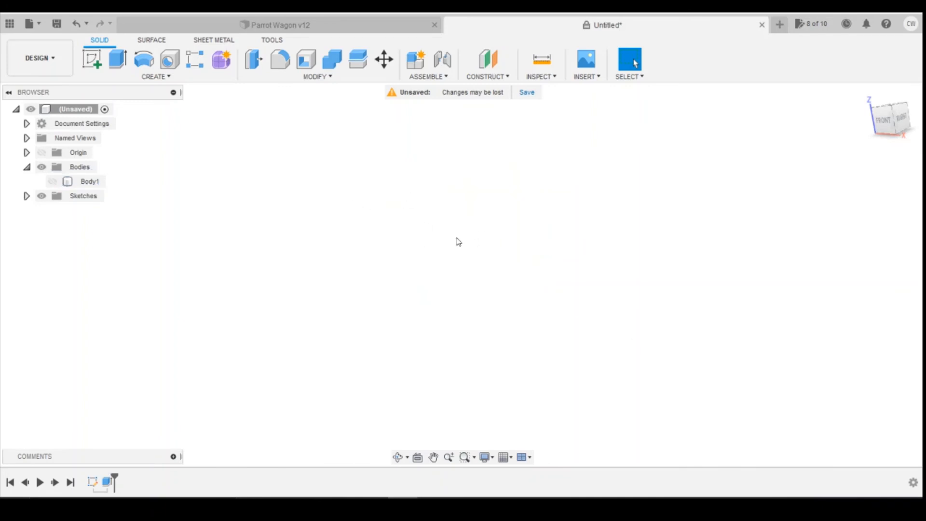
left_click(84, 182)
key("v")
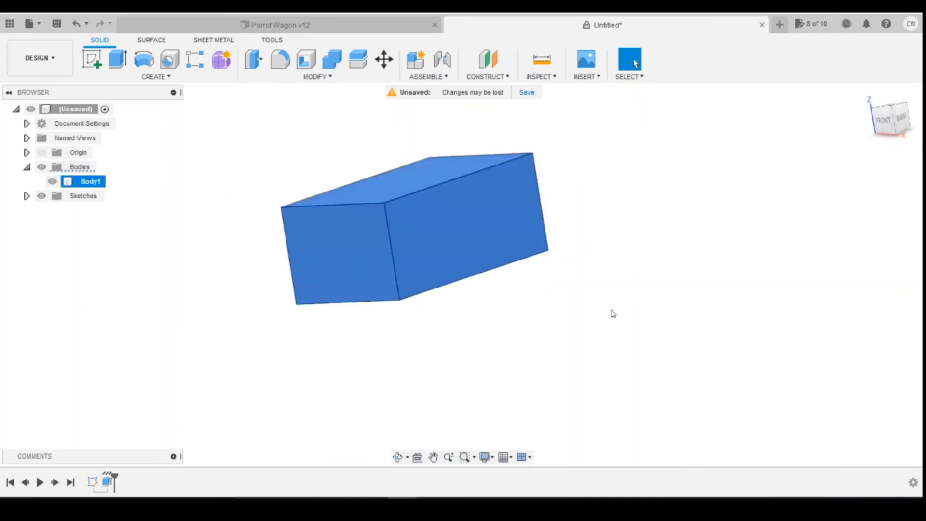
left_click(616, 299)
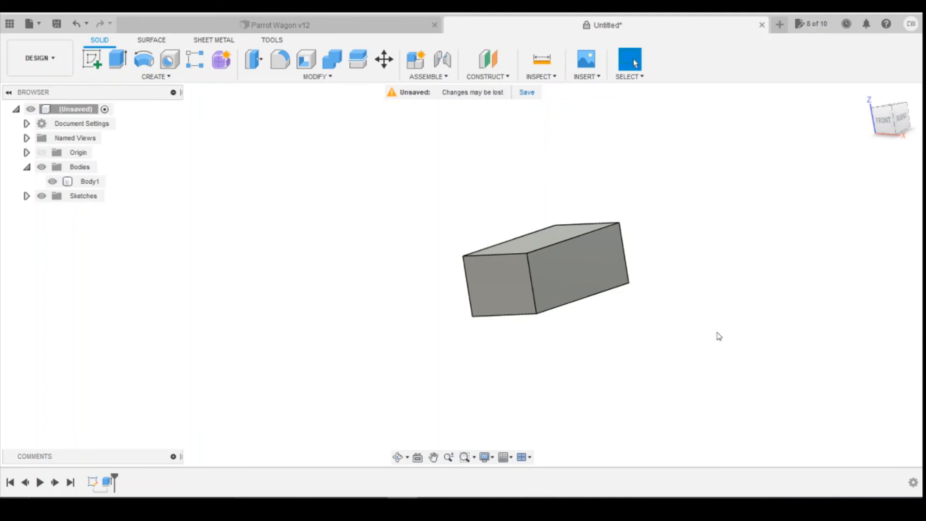
Step: Create an offset construction plane 230 mm outward from the body's long side face
left_click(499, 79)
left_click(492, 90)
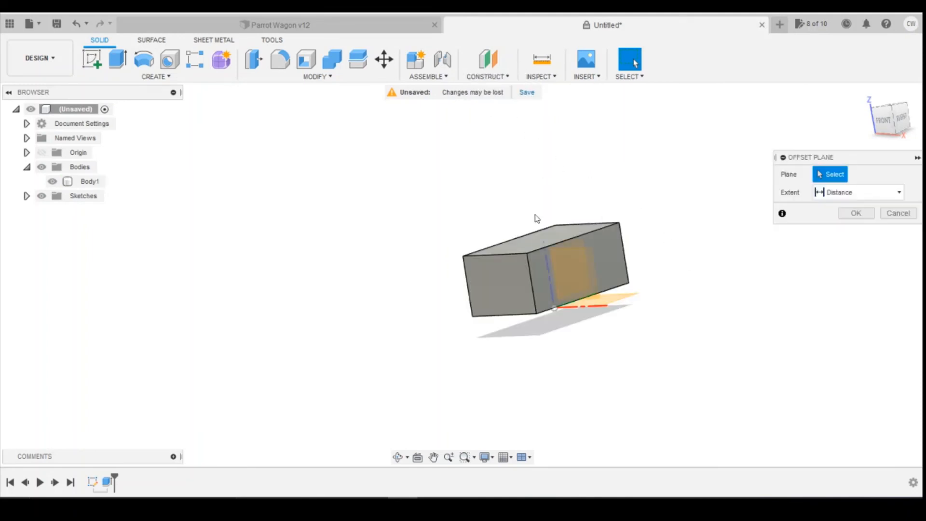
left_click(535, 280)
left_click_drag(586, 266, 821, 288)
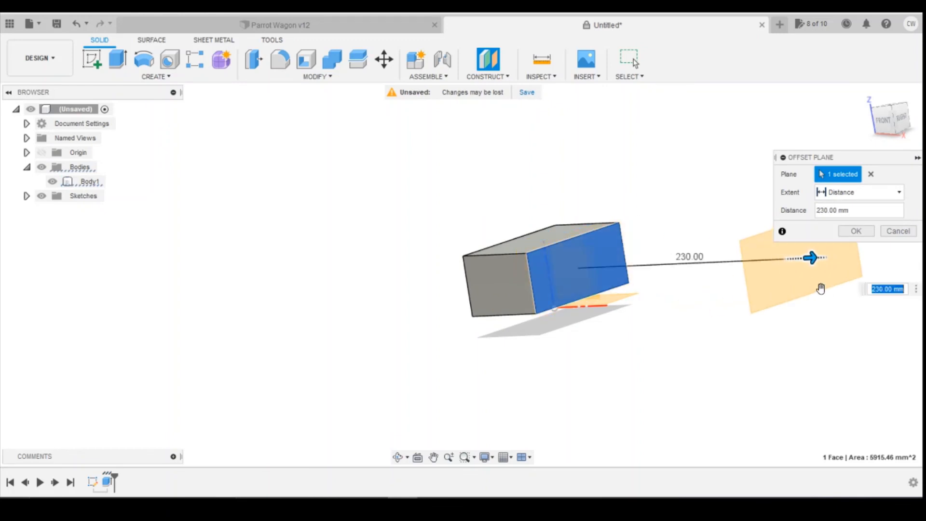
left_click(852, 235)
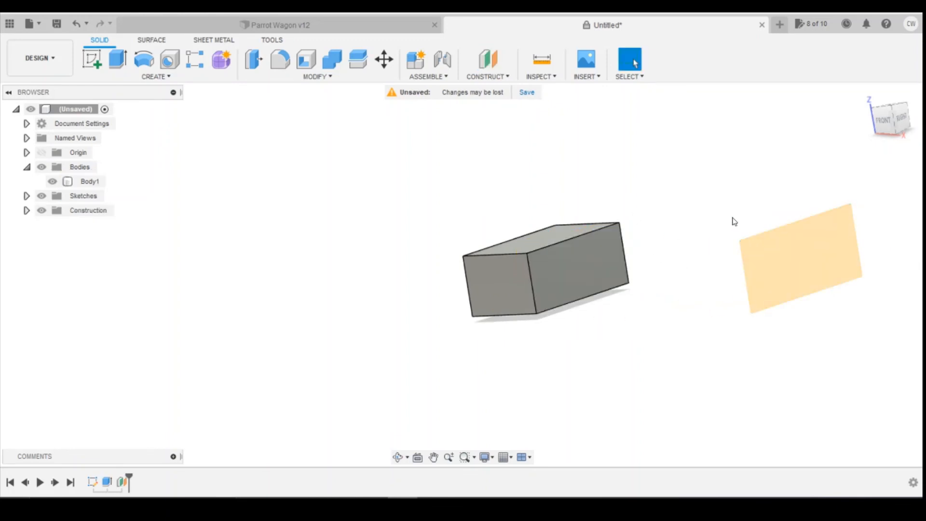
Step: Start a sketch on the offset plane and project the upper edge of the body's side face into it
left_click(620, 286)
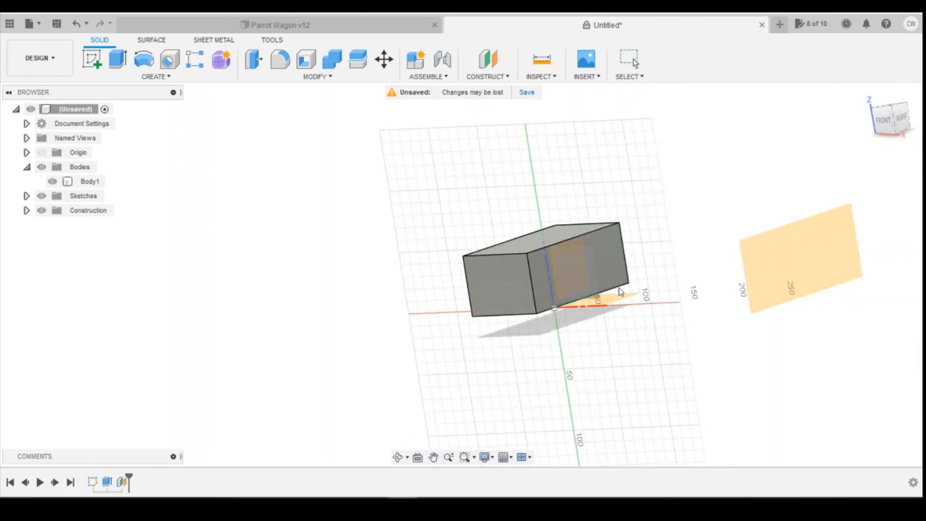
left_click(618, 282)
key("p")
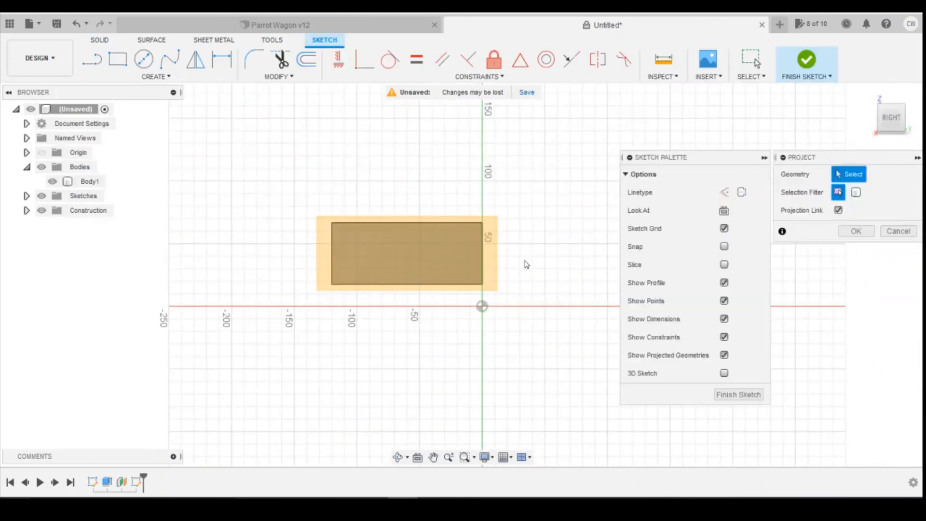
left_click(416, 272)
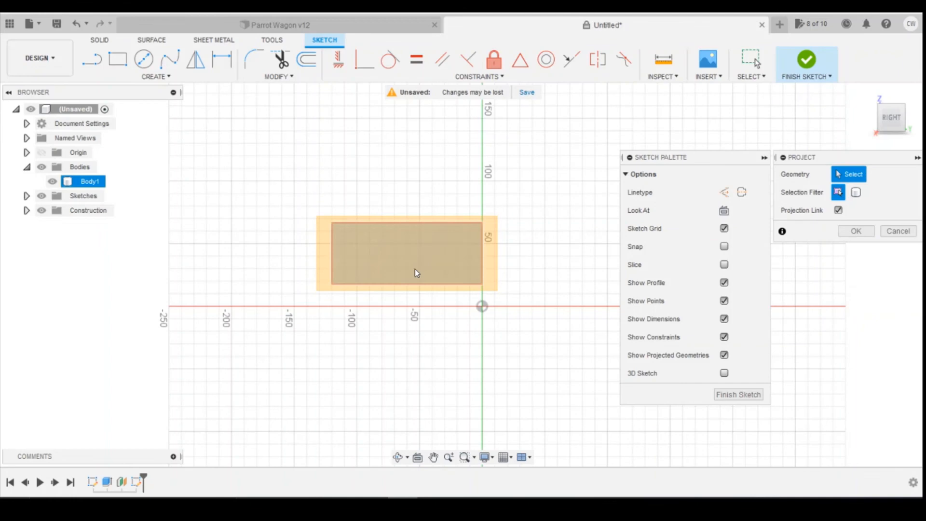
left_click(454, 223)
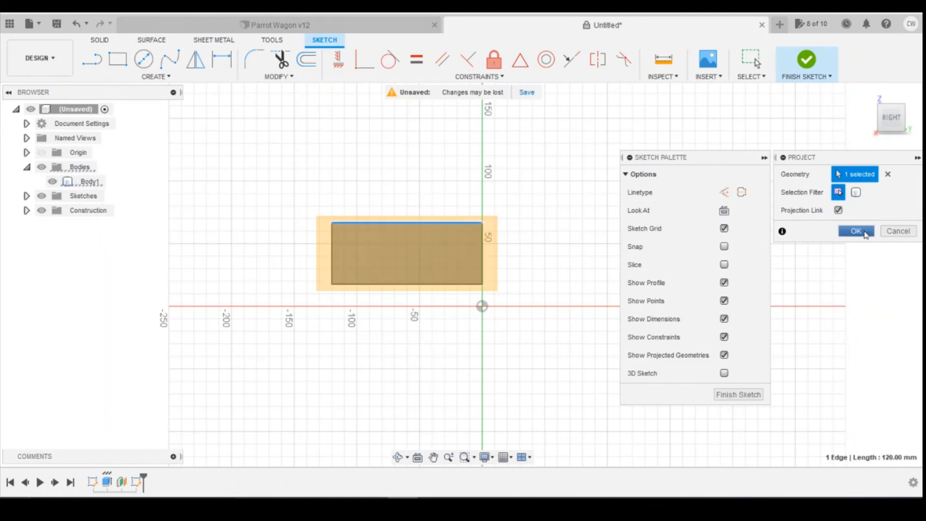
left_click(856, 232)
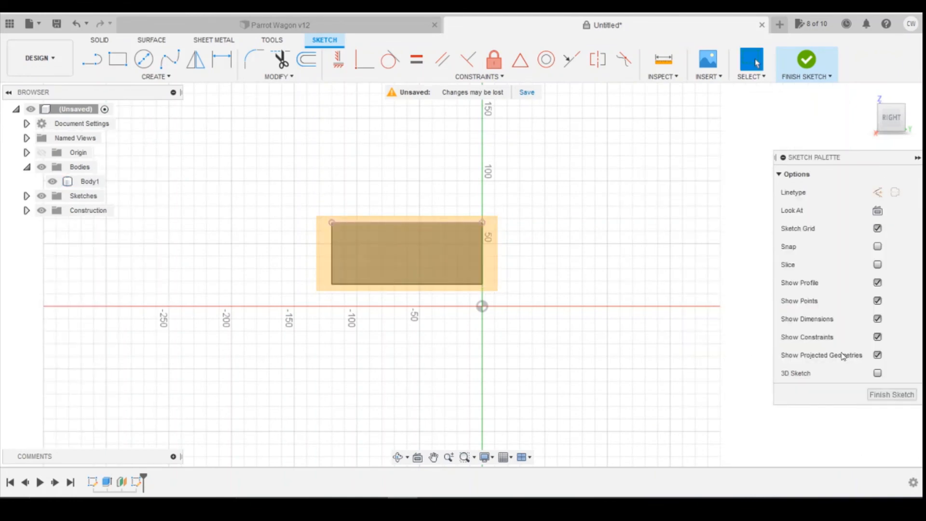